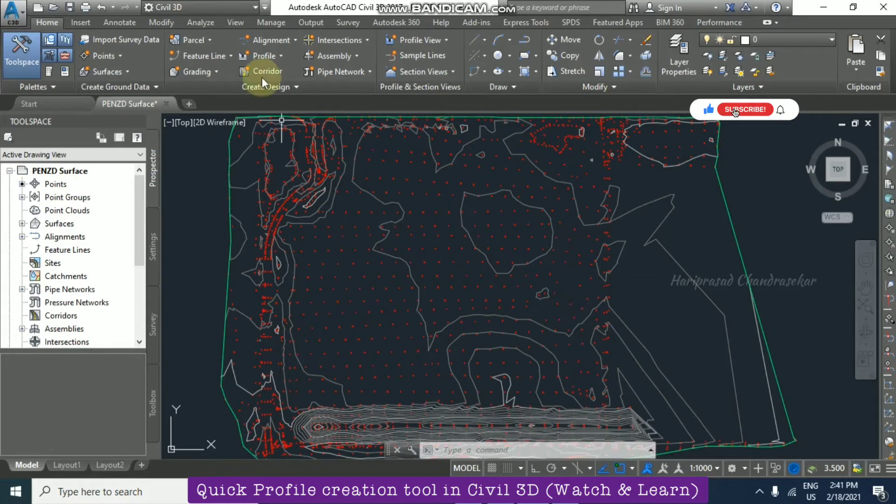
Step: Draw one line with L across the PENZD surface, from lower left to upper right
left_click(271, 55)
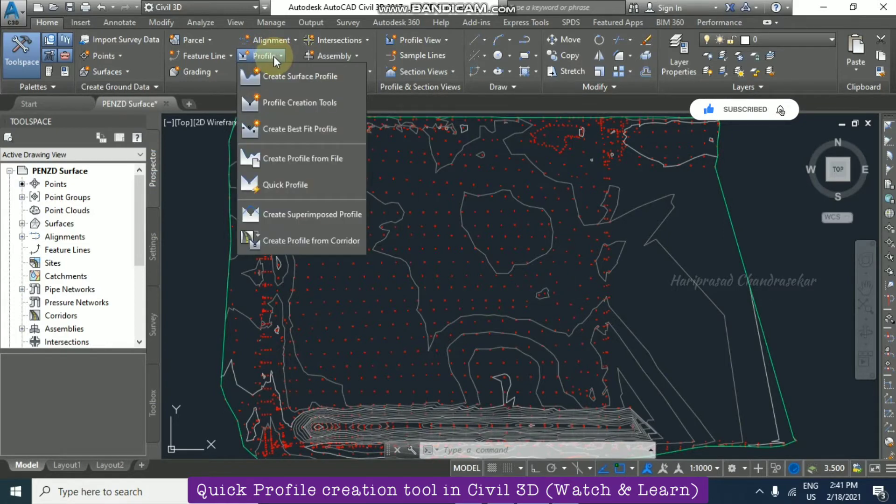
left_click(210, 177)
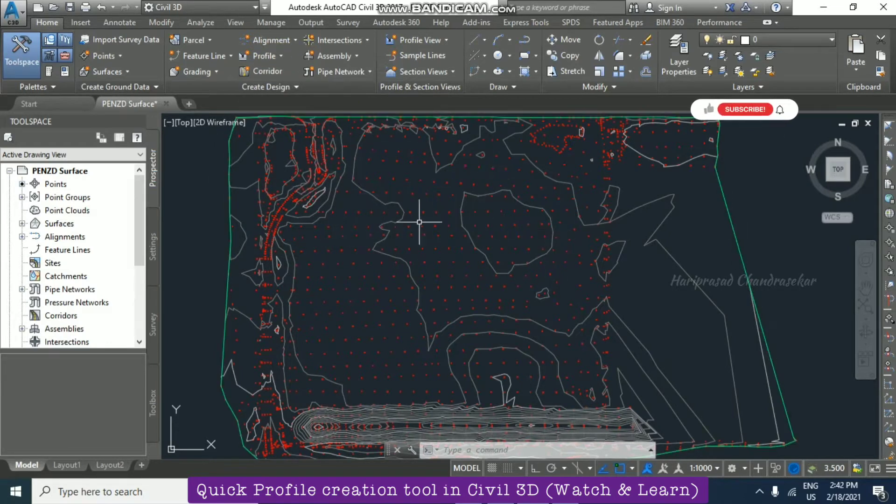
left_click(521, 291)
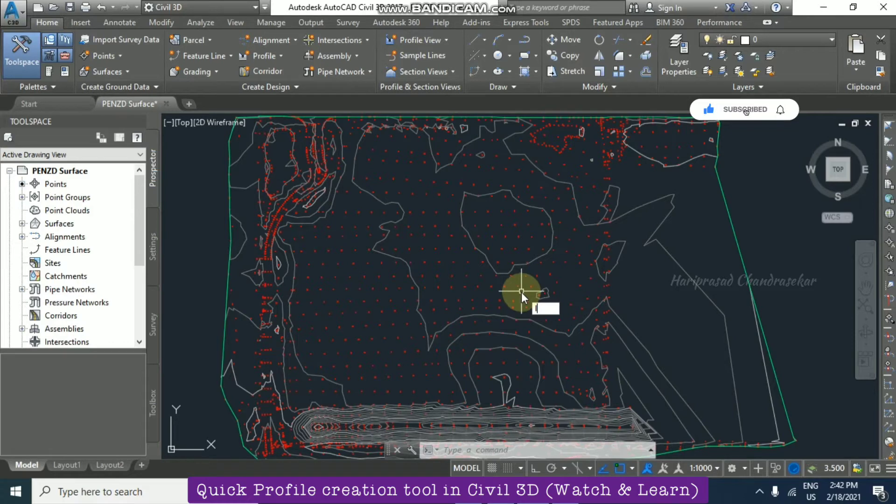
type("l")
key("Return")
left_click(298, 328)
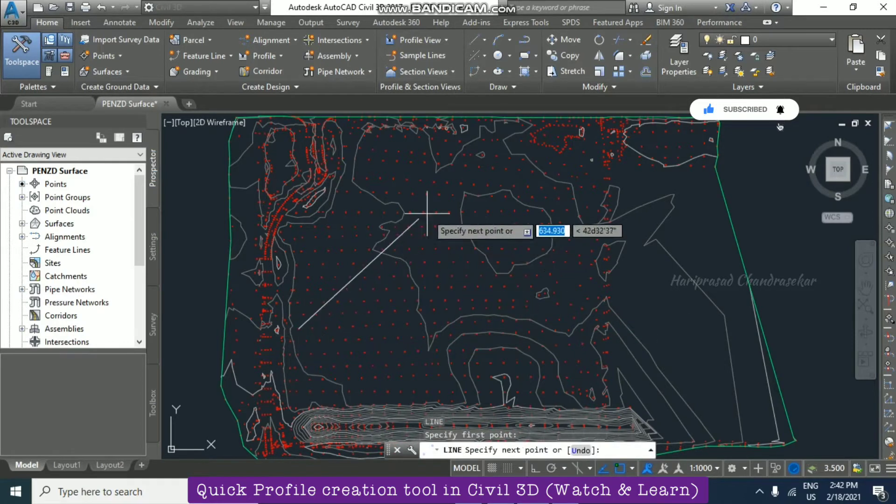
left_click(551, 163)
key("Escape")
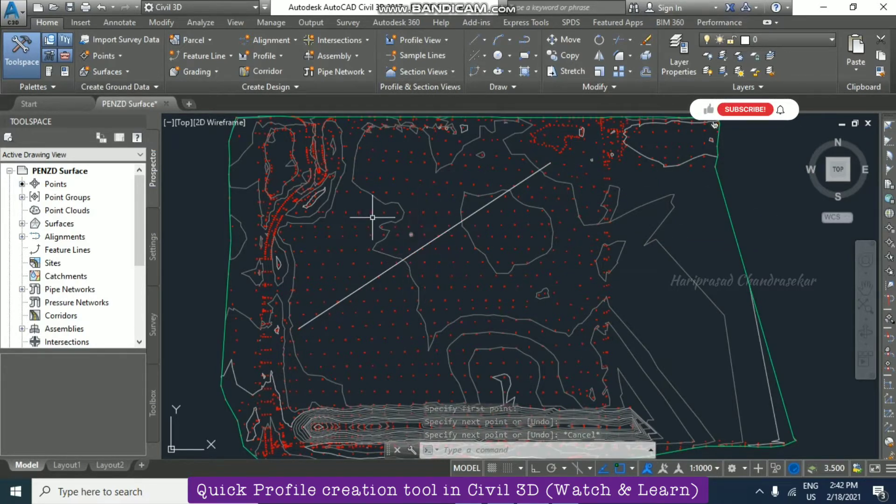
Step: Start a Quick Profile on the drawn line, keeping Profile View style and sampling Surface1
left_click(280, 55)
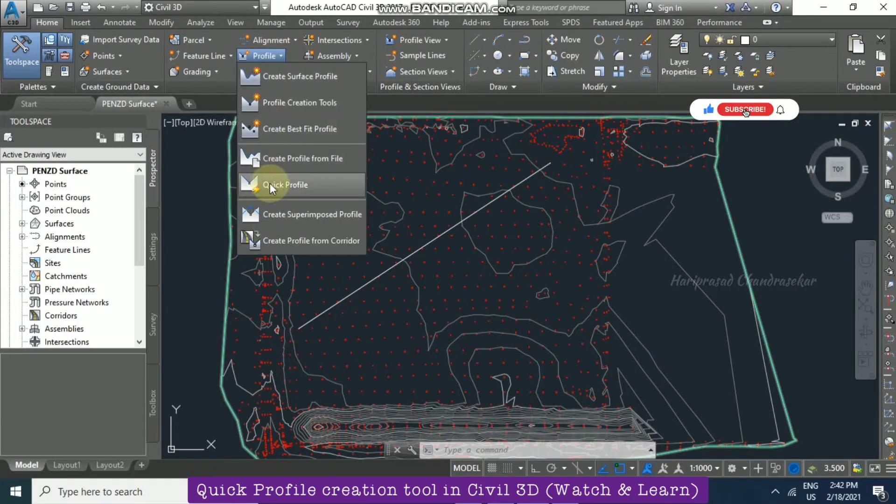
left_click(297, 185)
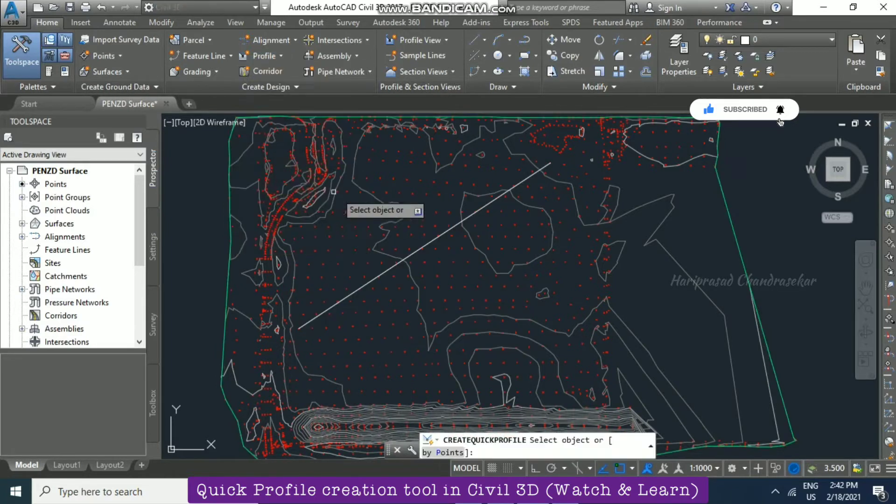
left_click(431, 242)
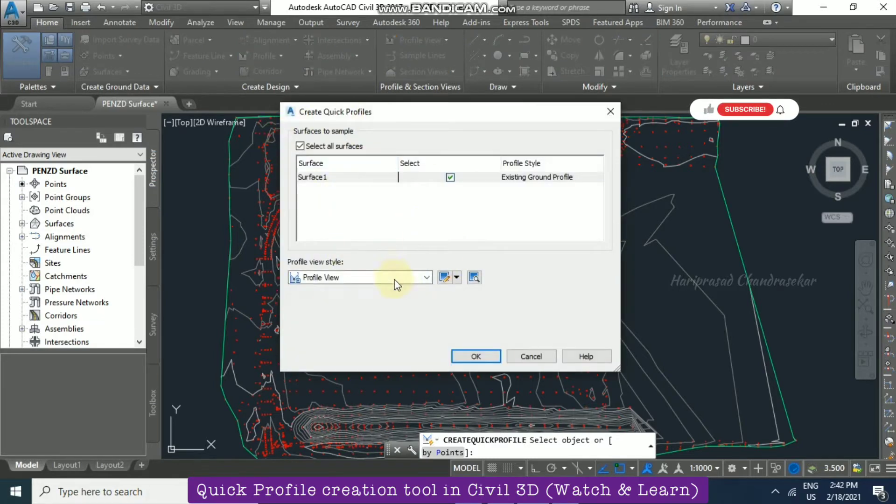
left_click(428, 277)
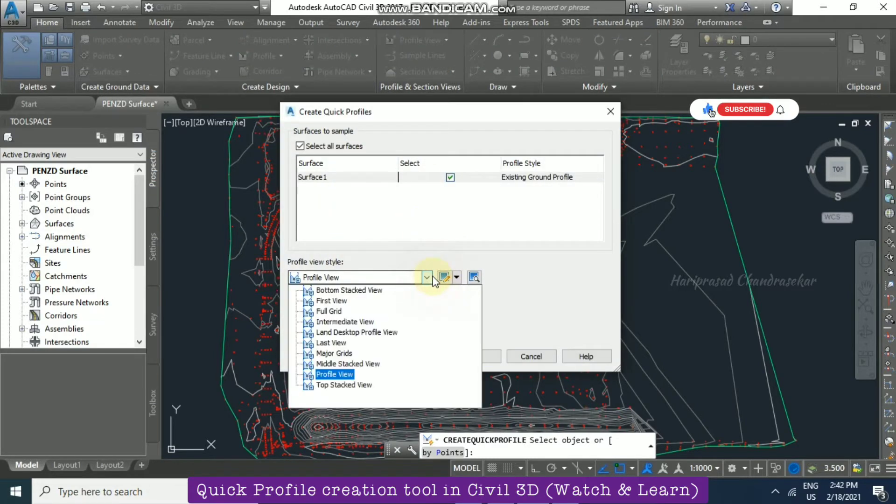
left_click(335, 374)
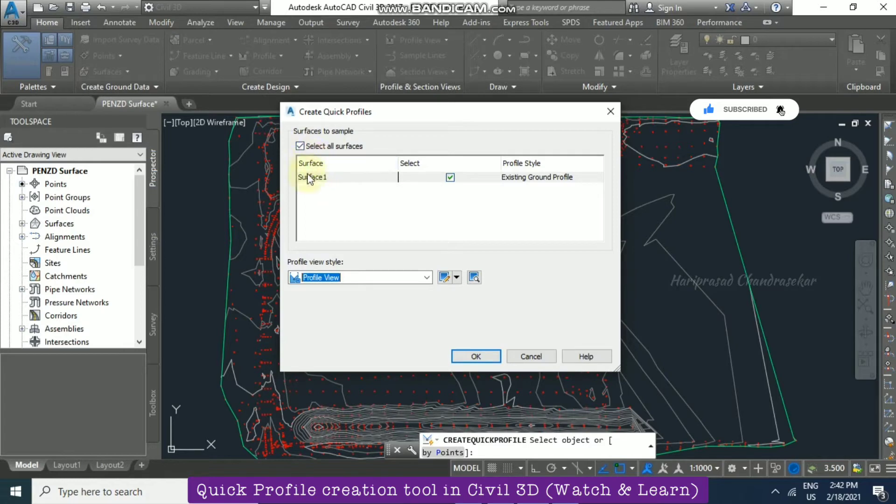
left_click(449, 178)
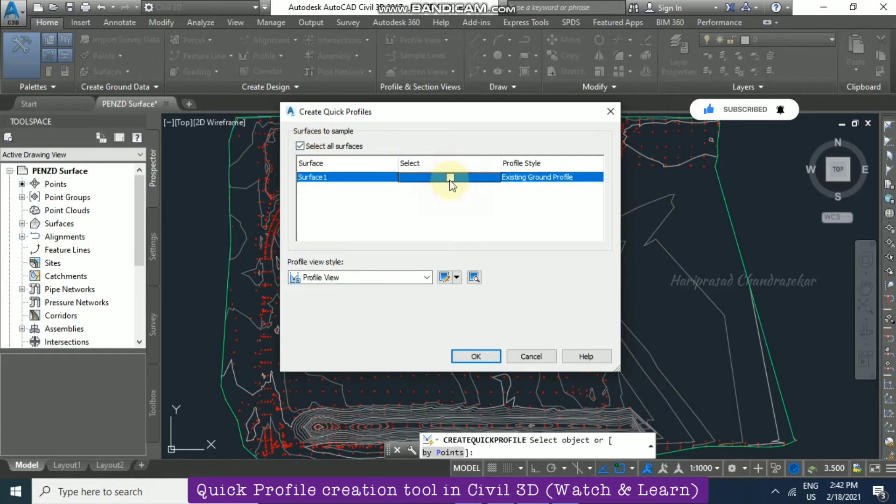
Step: Accept the quick profile settings and place the profile view in empty space right of the site
left_click(475, 356)
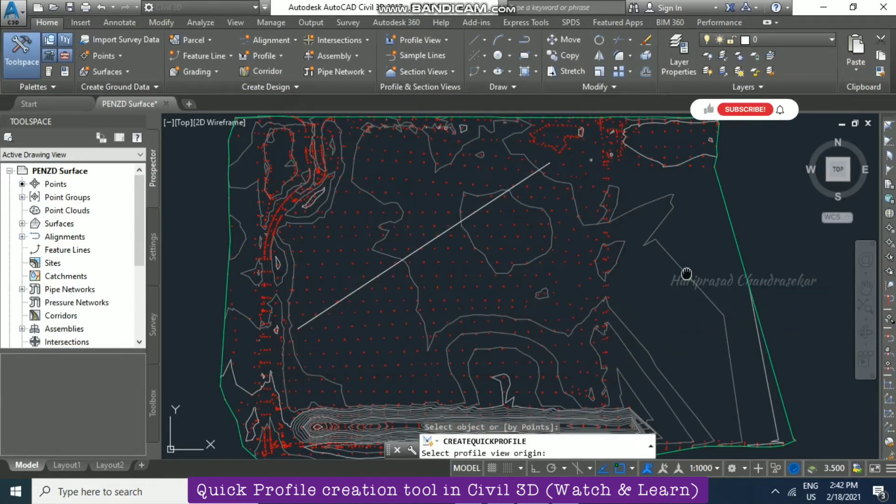
middle_click_drag(691, 275, 510, 286)
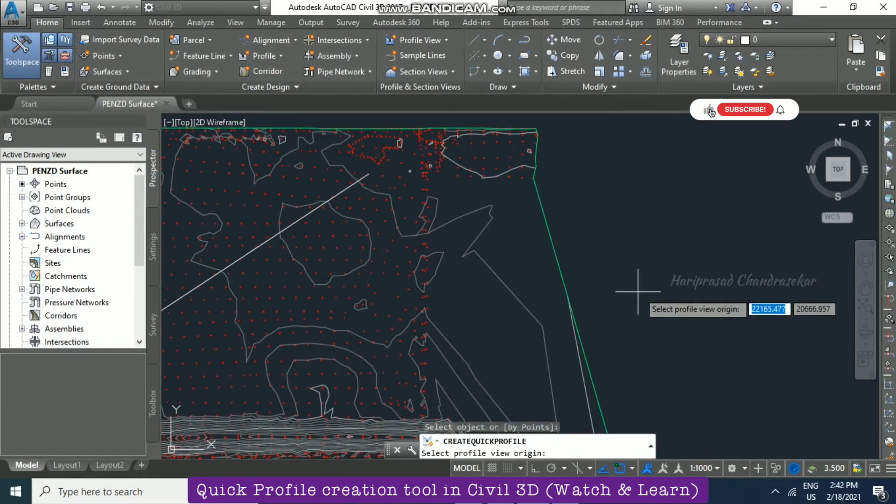
middle_click_drag(664, 267, 574, 287)
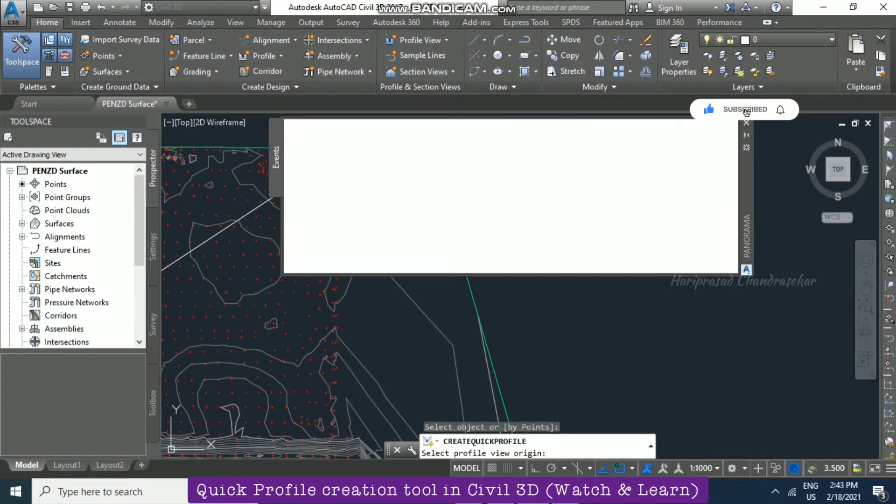
left_click(635, 292)
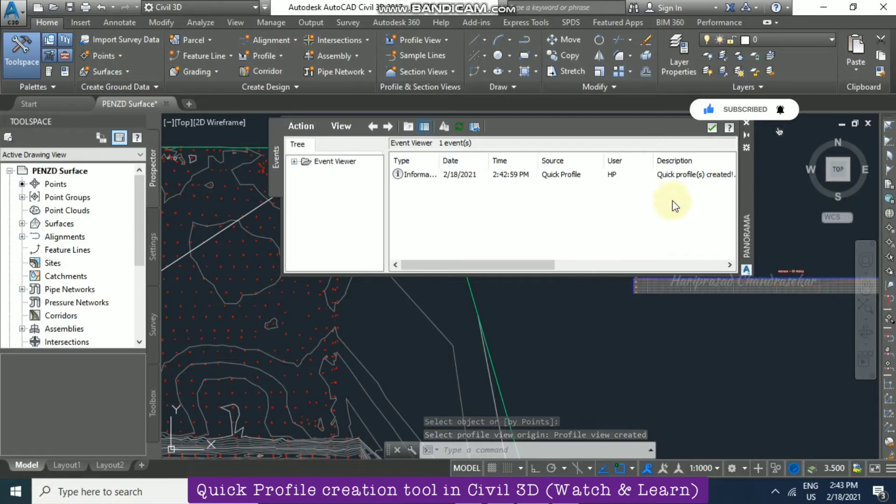
Step: Close the Event Viewer and zoom in on the new profile view
left_click(711, 129)
scroll(817, 276, "up", 2)
middle_click_drag(602, 280, 433, 283)
scroll(404, 266, "up", 5)
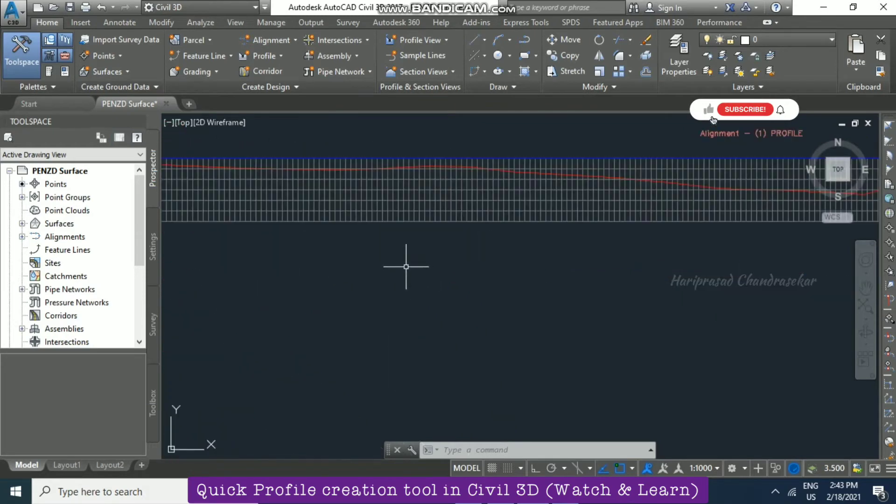
scroll(695, 220, "down", 3)
scroll(490, 240, "up", 1)
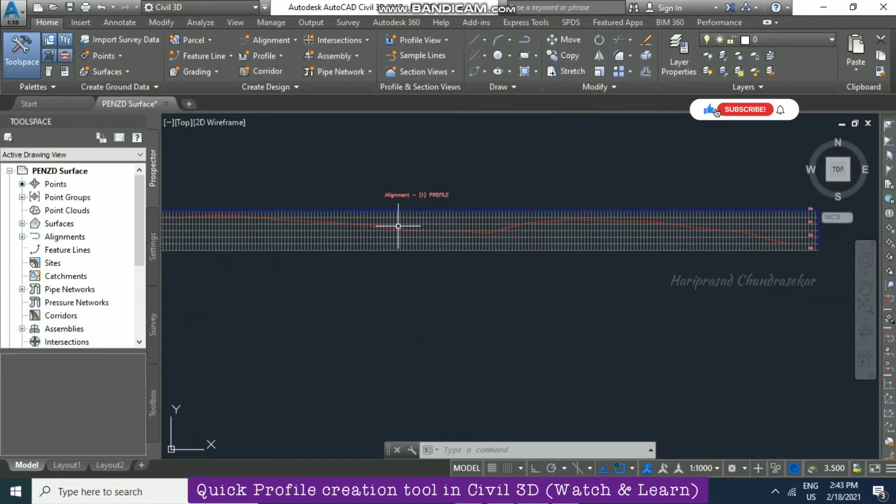
scroll(398, 226, "up", 2)
scroll(410, 248, "up", 2)
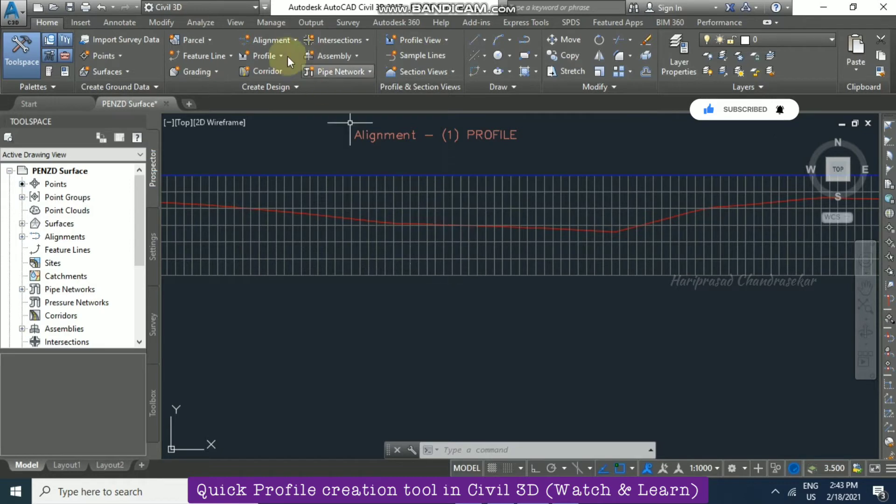
Step: Browse the profile commands list without choosing one, then cancel and re-zoom on the profile view
left_click(273, 56)
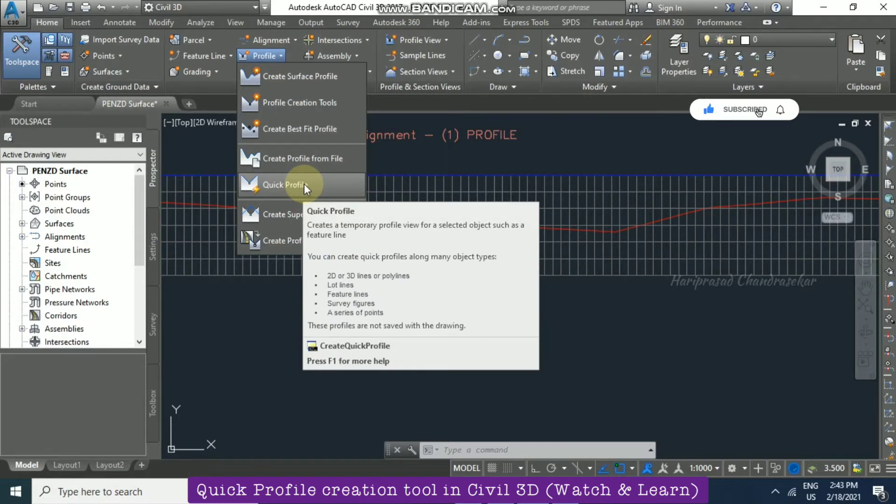
left_click(304, 184)
scroll(492, 295, "down", 5)
scroll(418, 295, "down", 3)
scroll(626, 212, "down", 3)
key("Escape")
scroll(522, 234, "up", 5)
scroll(554, 238, "up", 2)
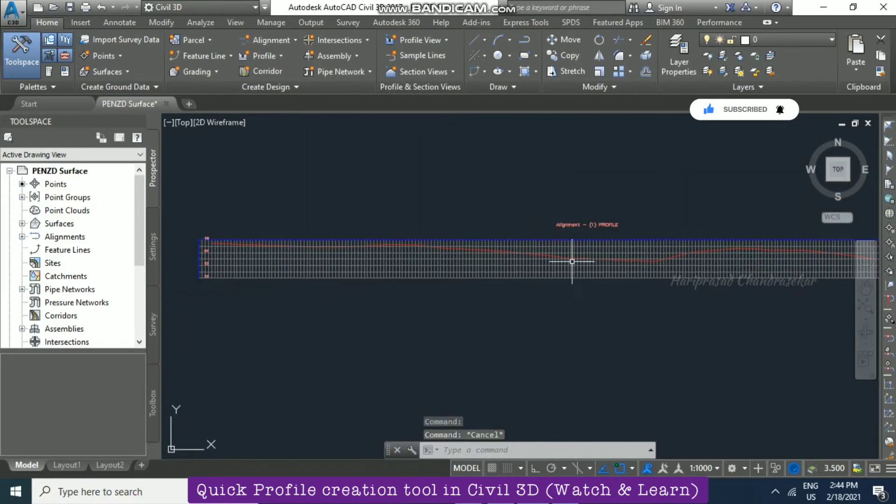
left_click(520, 260)
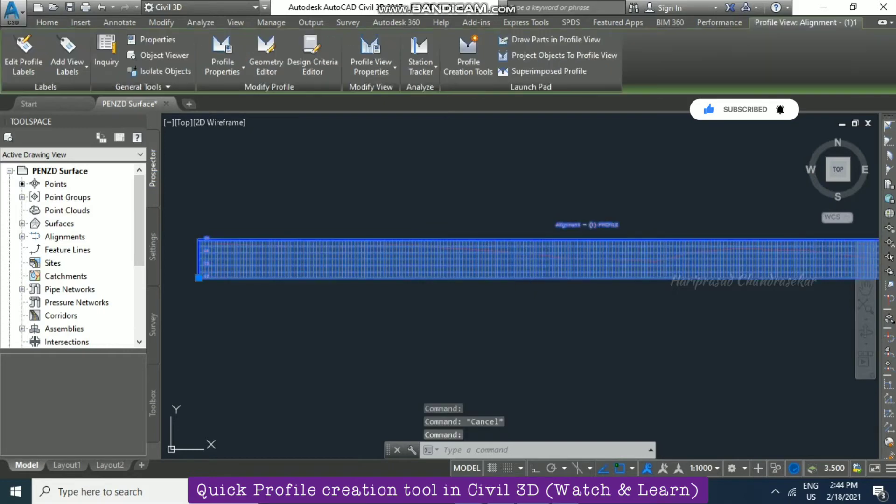
left_click(214, 68)
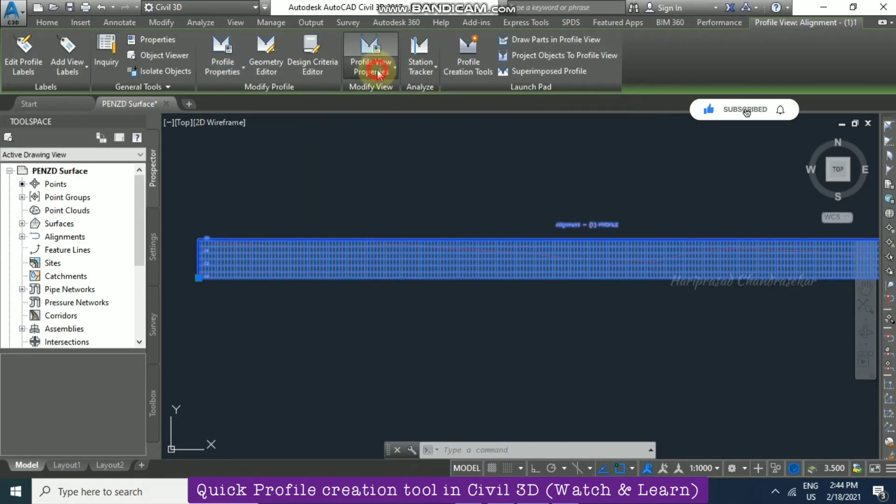
left_click(395, 75)
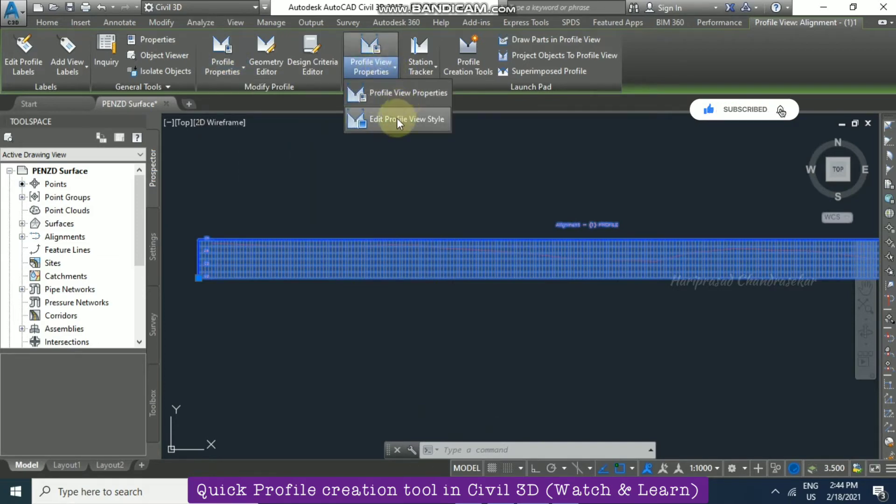
left_click(396, 92)
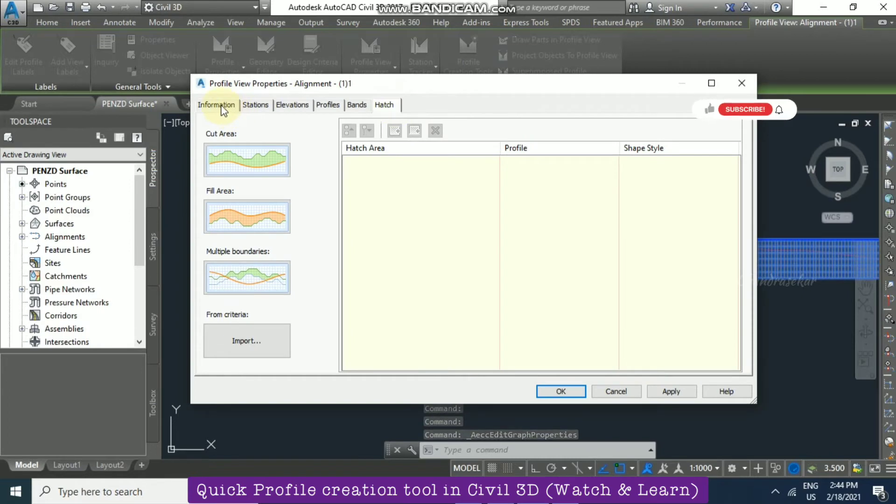
left_click(222, 107)
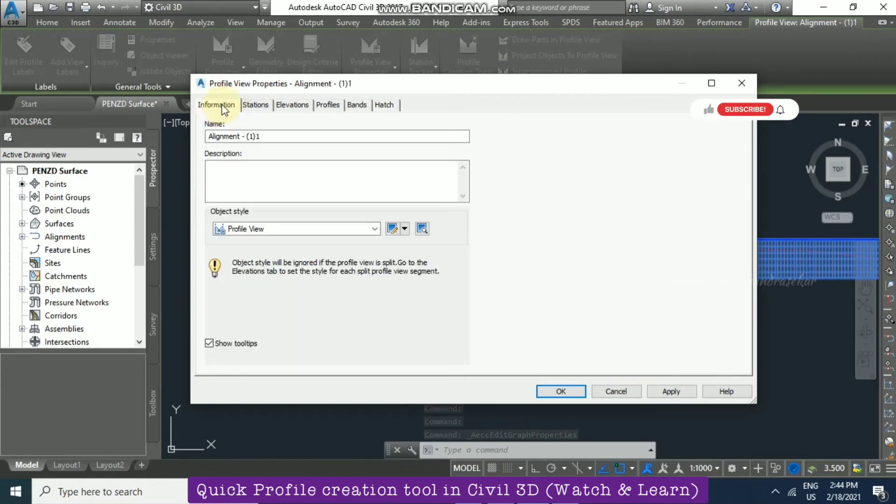
left_click(255, 106)
left_click(292, 106)
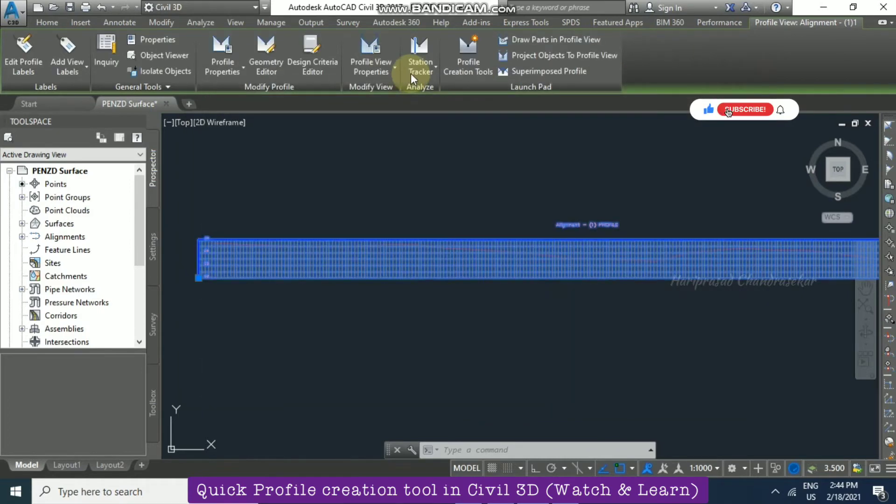
left_click(395, 68)
left_click(374, 111)
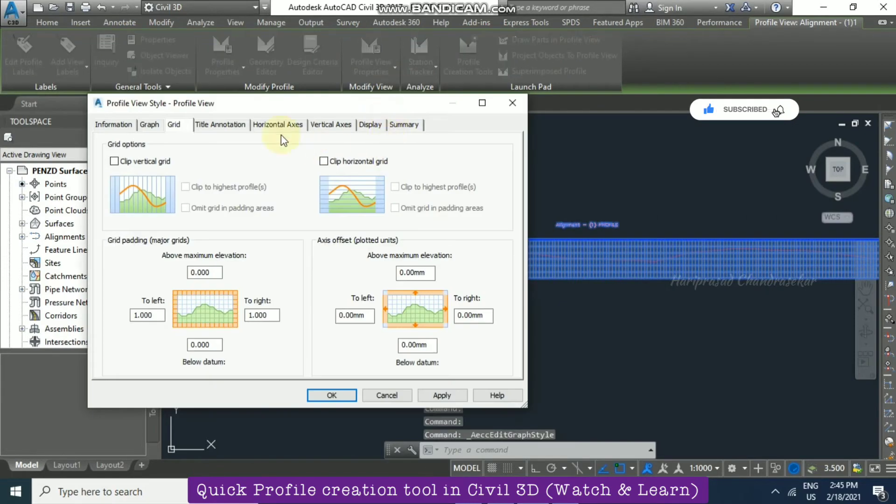
Step: Enable Clip vertical grid and Clip horizontal grid in the profile view style and apply
left_click_drag(241, 107, 380, 105)
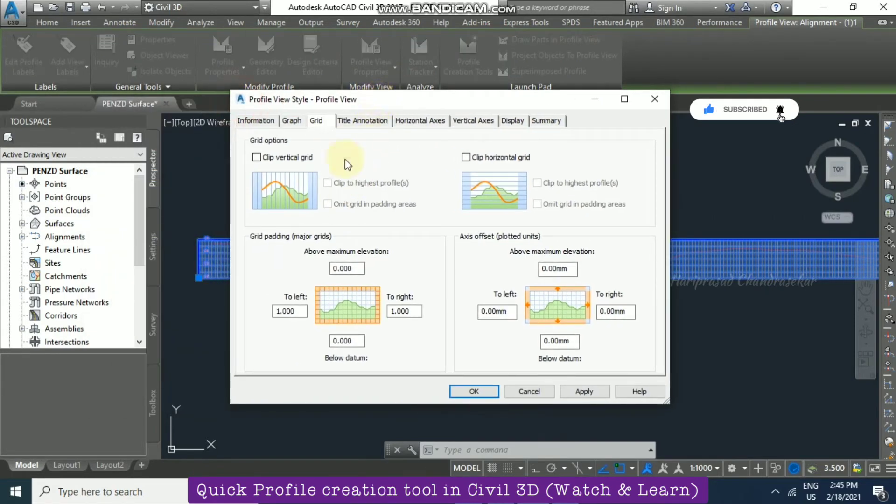
left_click(256, 157)
left_click(465, 158)
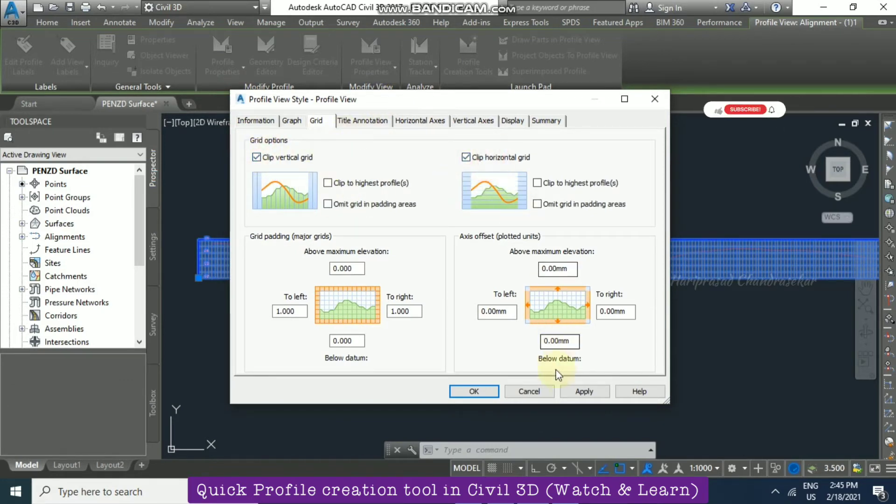
left_click(590, 391)
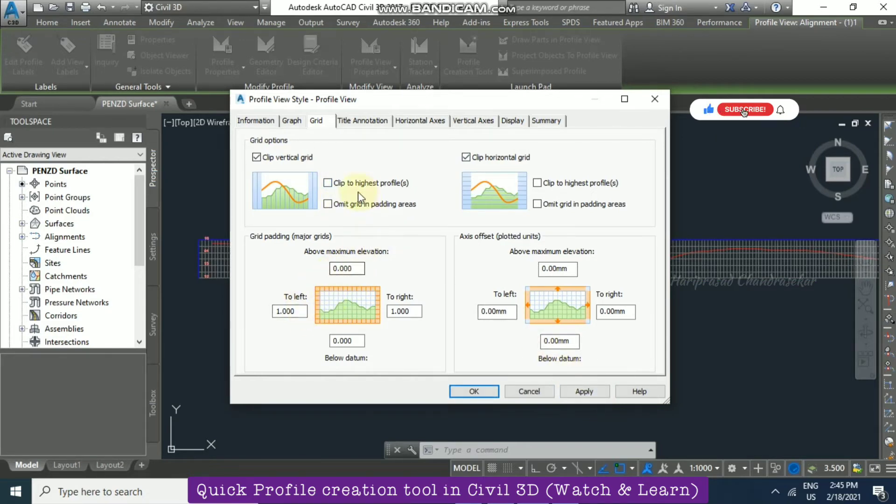
Step: Turn on Omit grid in padding areas for both vertical and horizontal grids and apply
left_click(333, 206)
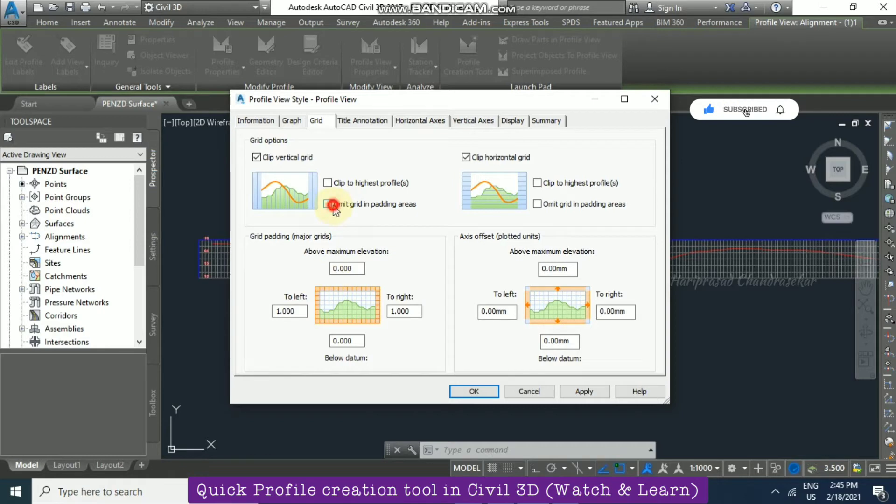
left_click(574, 391)
left_click(537, 204)
left_click(580, 391)
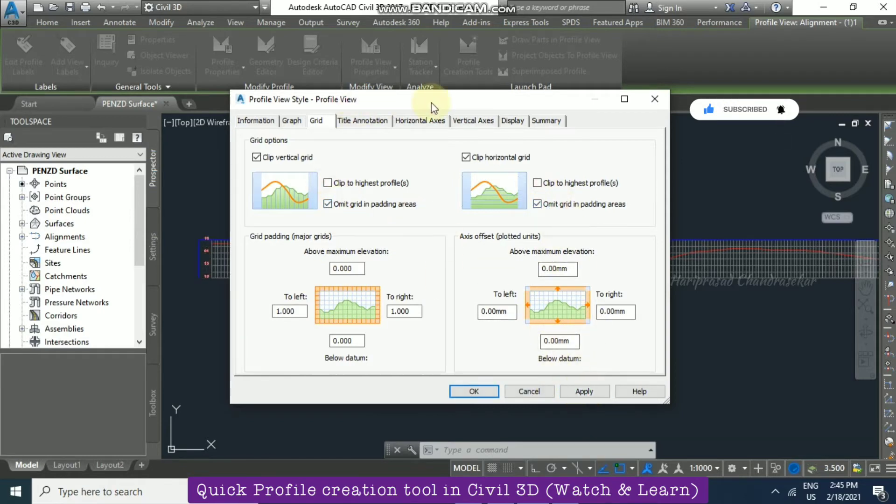
Step: Review the Title Annotation tab, then the Graph tab's vertical scale and direction settings
left_click_drag(431, 107, 506, 74)
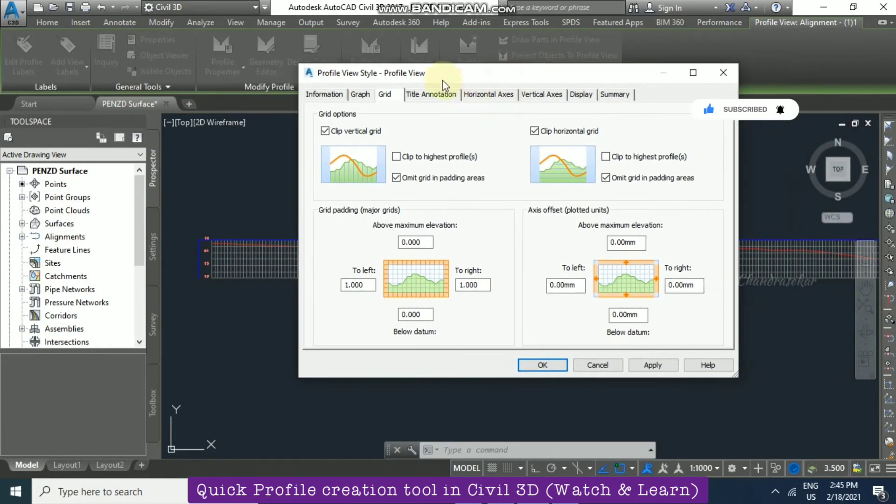
left_click(431, 93)
left_click(395, 94)
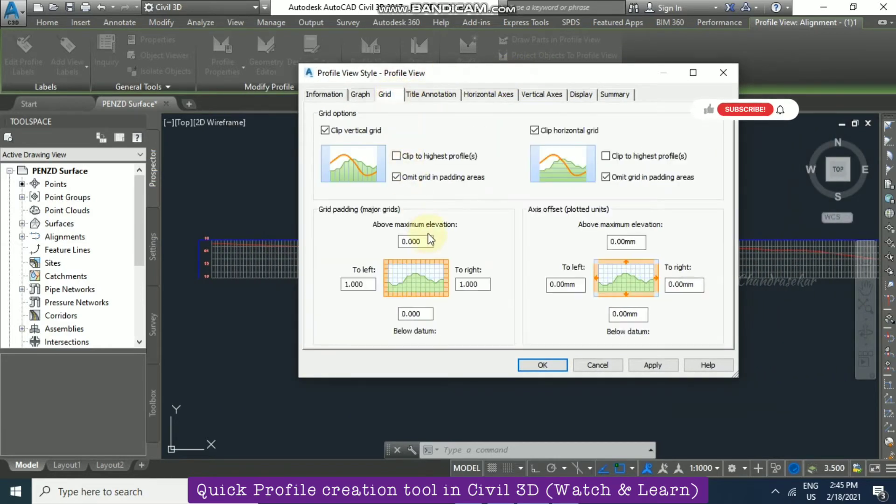
left_click(359, 96)
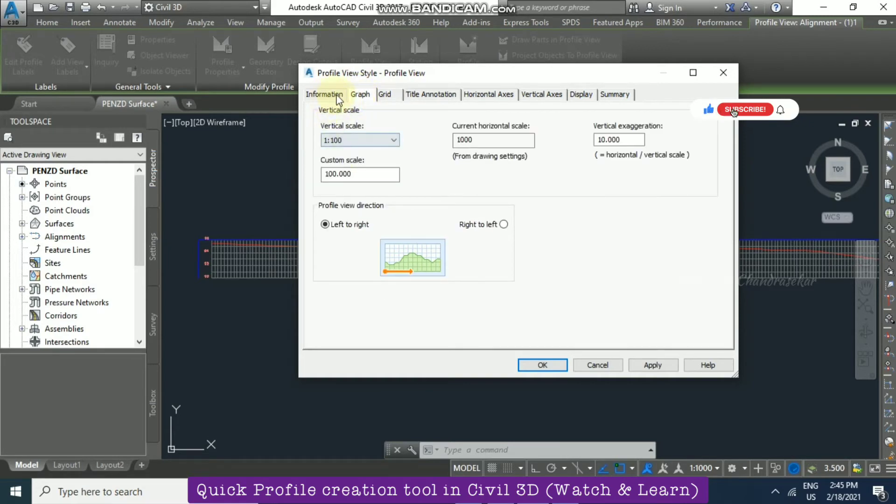
Step: Set horizontal axis ticks to 50 major and 10 minor intervals and apply
left_click(340, 97)
left_click(490, 98)
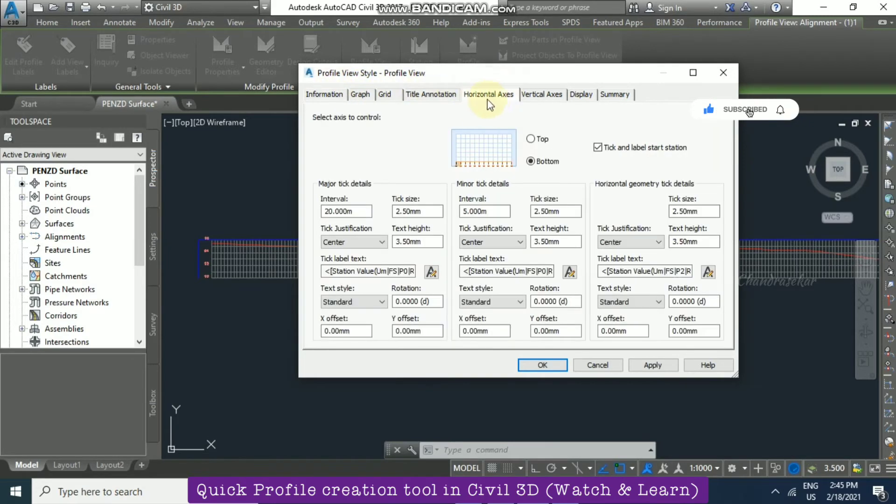
double_click(337, 211)
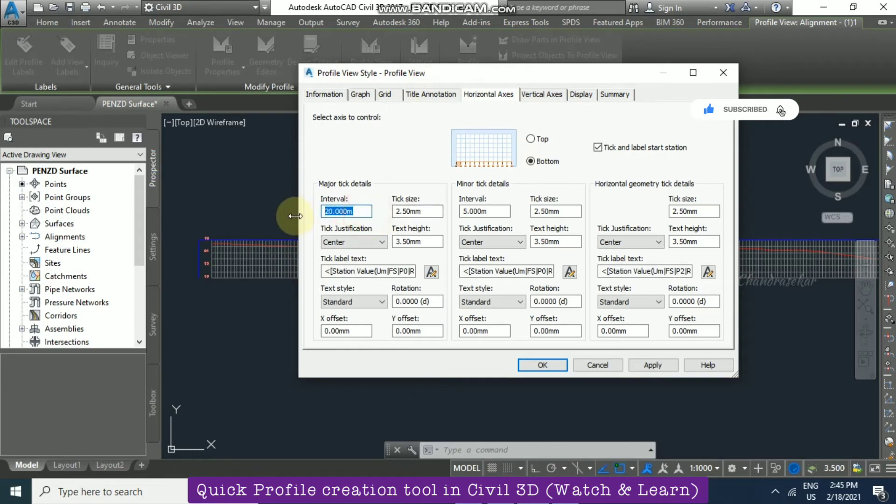
type("50")
left_click_drag(508, 212, 457, 225)
type("10")
left_click(652, 365)
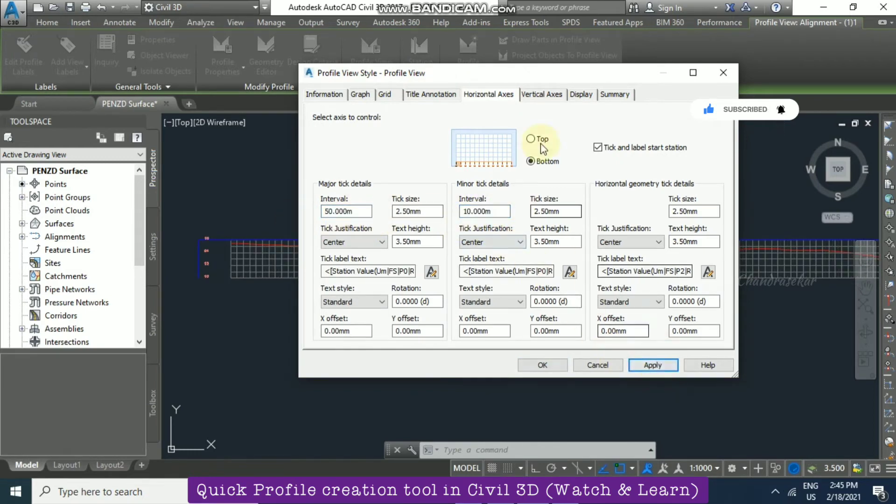
Step: Set vertical axis ticks to 5 major and 2 minor intervals and apply
left_click_drag(541, 79, 653, 79)
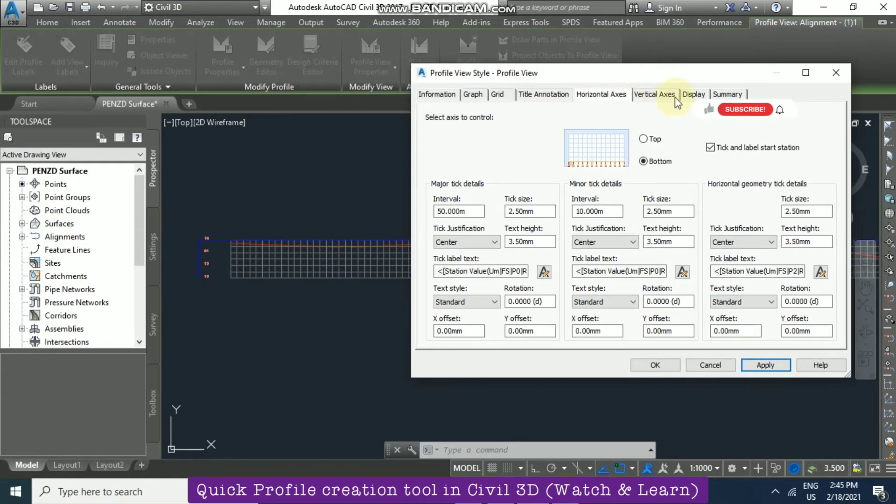
left_click(671, 95)
left_click_drag(484, 211, 377, 211)
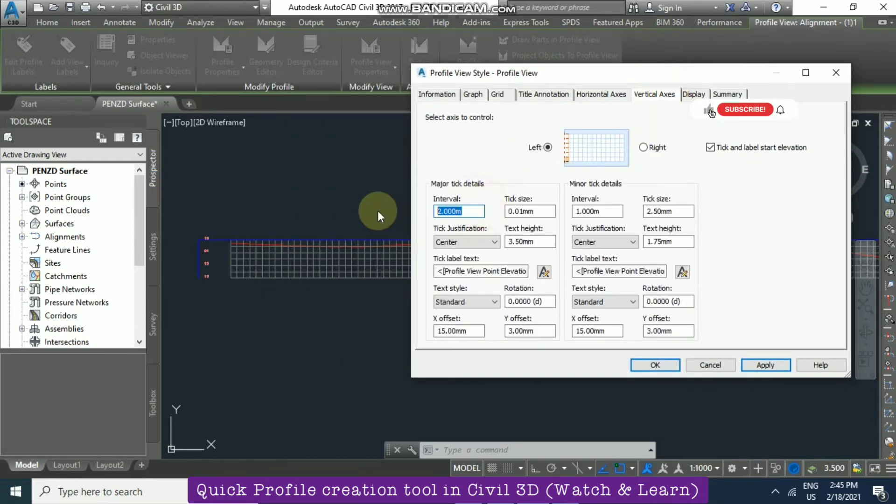
type("5")
left_click_drag(619, 210, 544, 211)
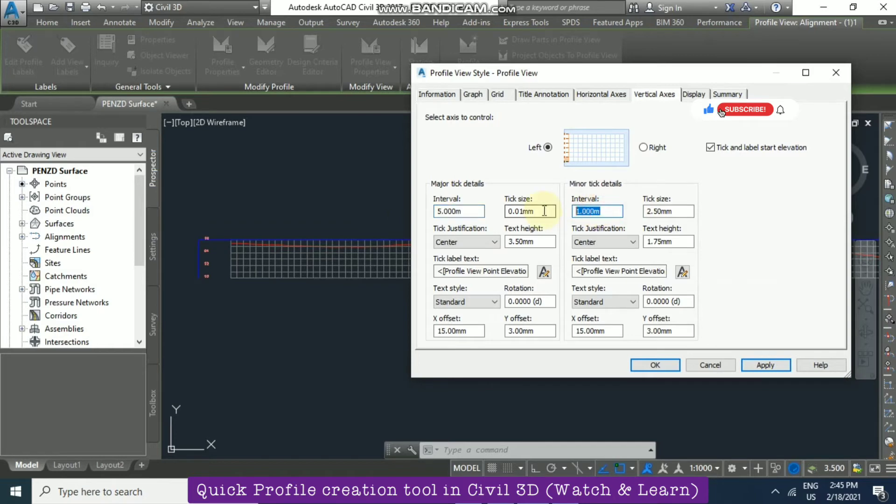
type("2")
left_click(752, 365)
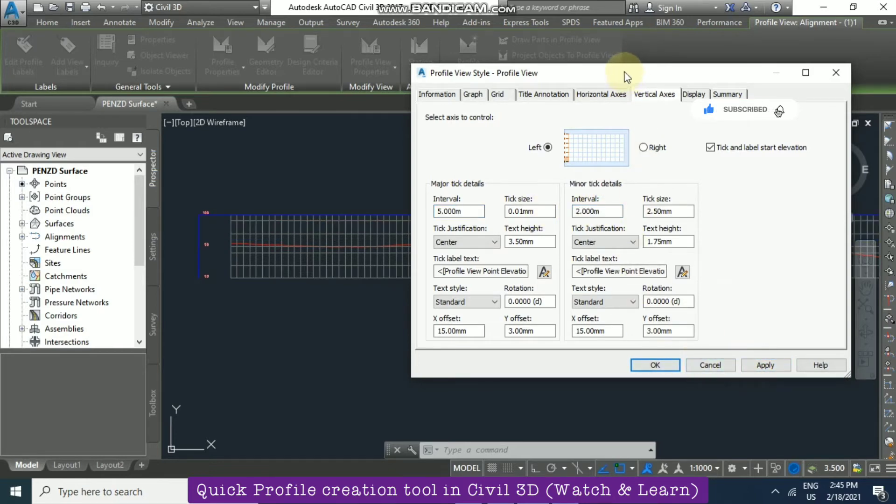
Step: Review the Display, Summary, axis and Title Annotation tabs of the profile view style
left_click(690, 94)
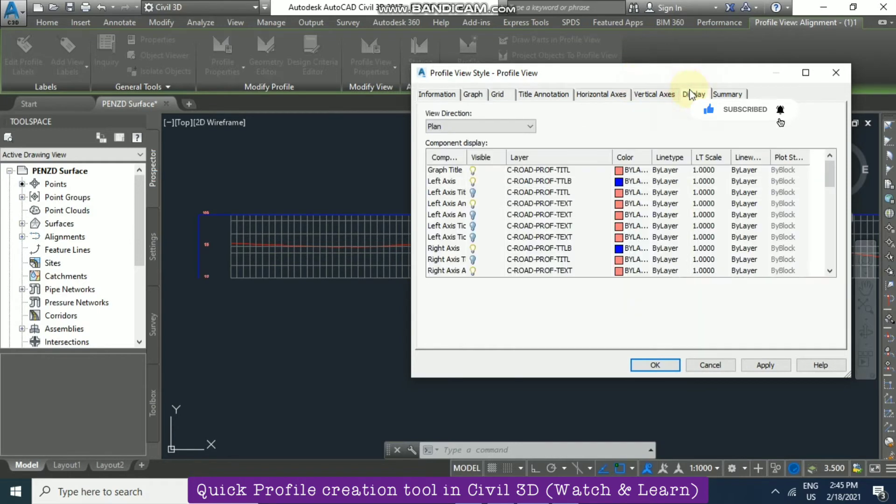
left_click(726, 93)
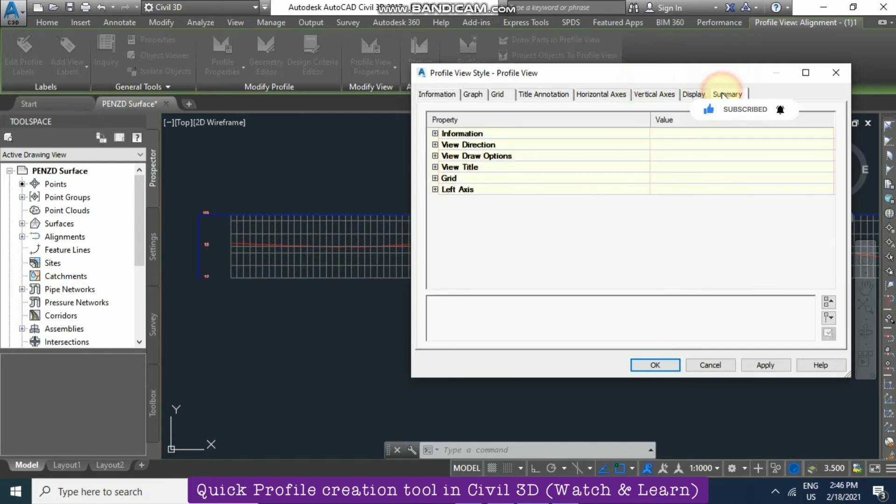
left_click(606, 95)
left_click(655, 95)
left_click(544, 94)
Step: Close the style window, select the profile view and reopen Edit Profile View Style
key("Escape")
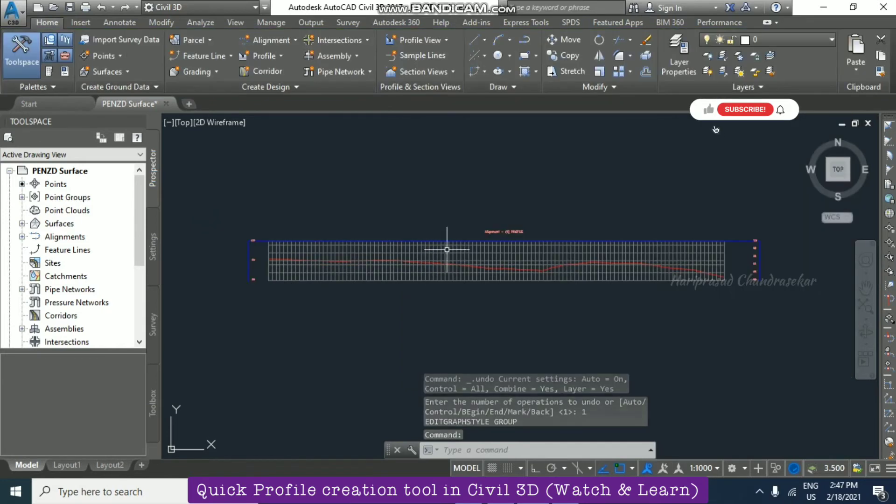
left_click(453, 242)
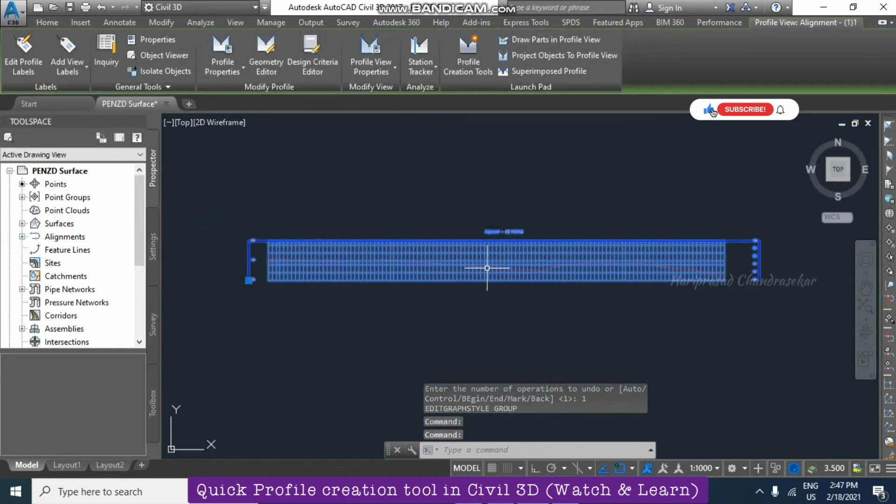
left_click(380, 67)
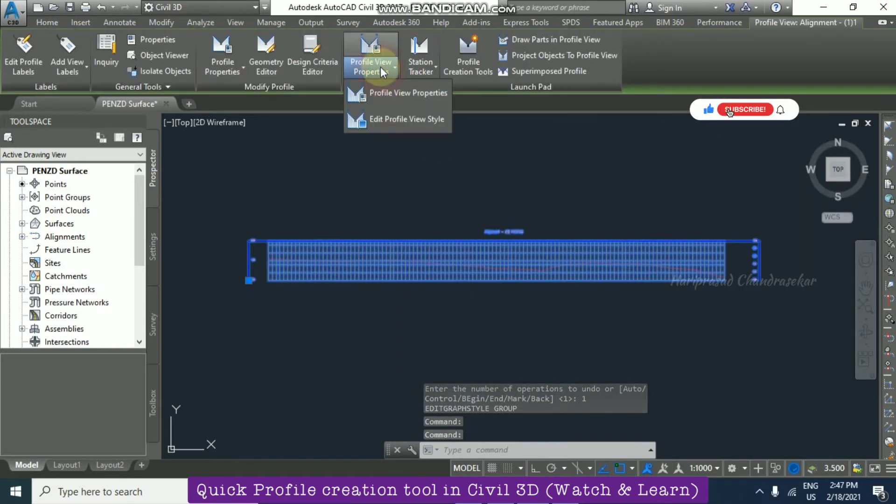
left_click(416, 119)
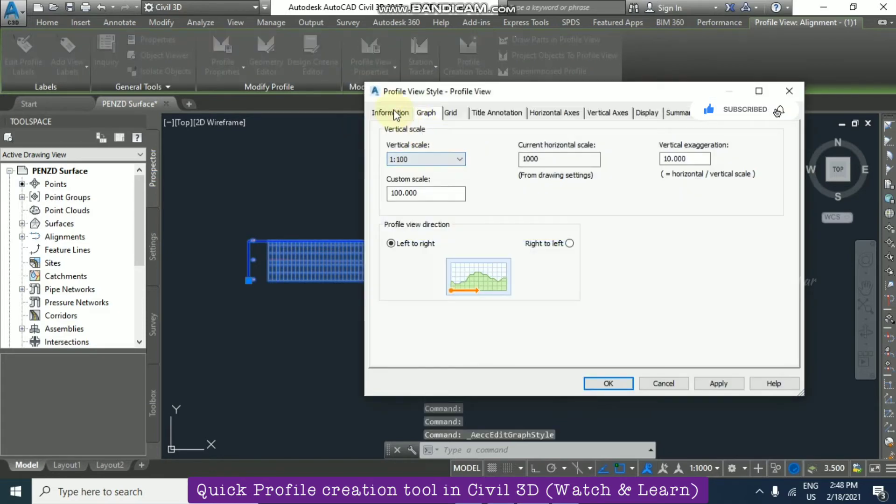
left_click(390, 113)
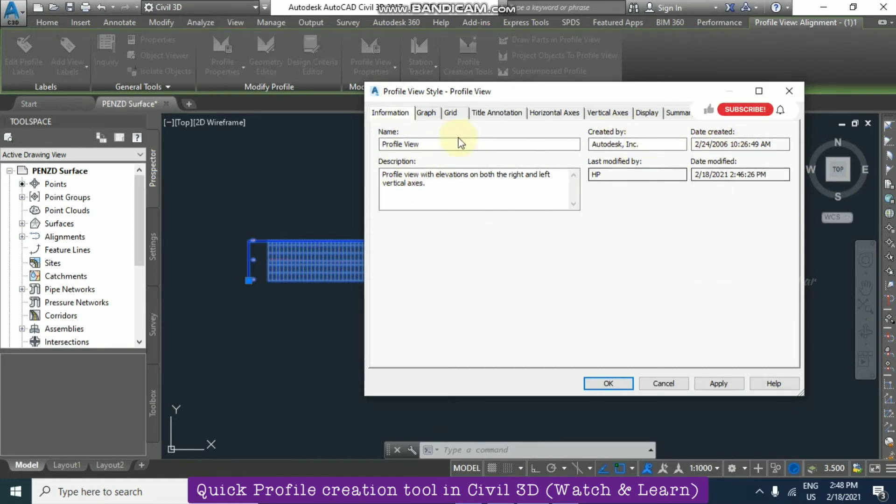
Step: Set the Graph tab vertical scale to 1:10, then apply and confirm
left_click(426, 113)
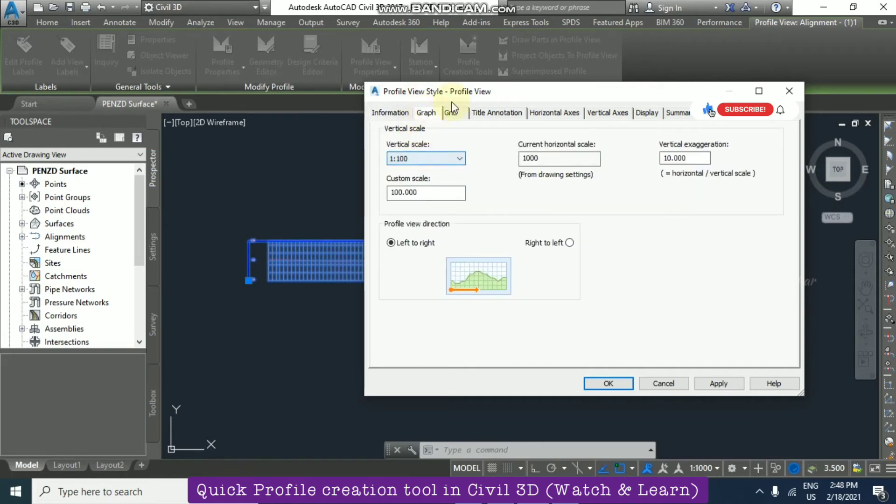
mouse_move(466, 94)
left_mouse_down()
mouse_move(670, 81)
mouse_move(741, 93)
left_mouse_up()
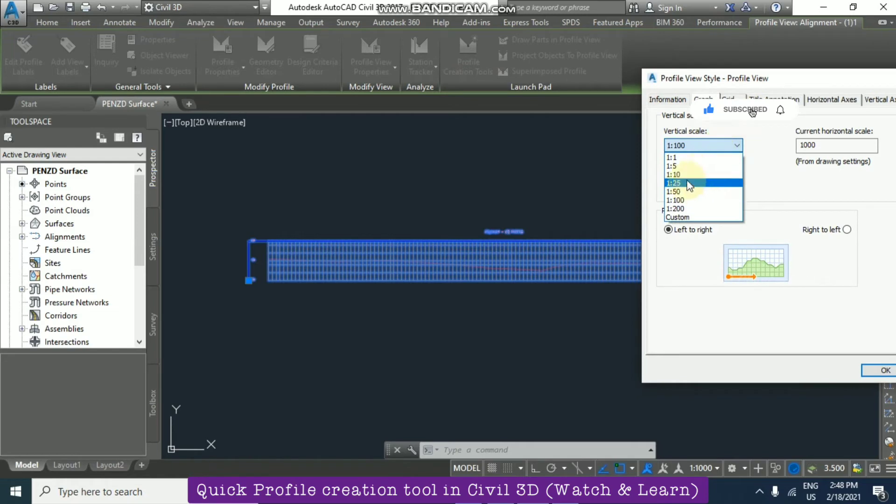
left_click(681, 171)
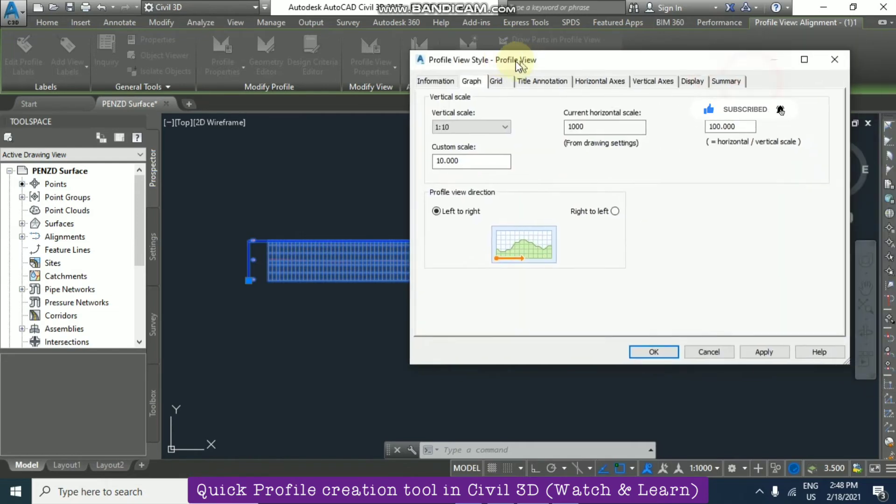
left_click_drag(517, 65, 584, 64)
left_click(824, 350)
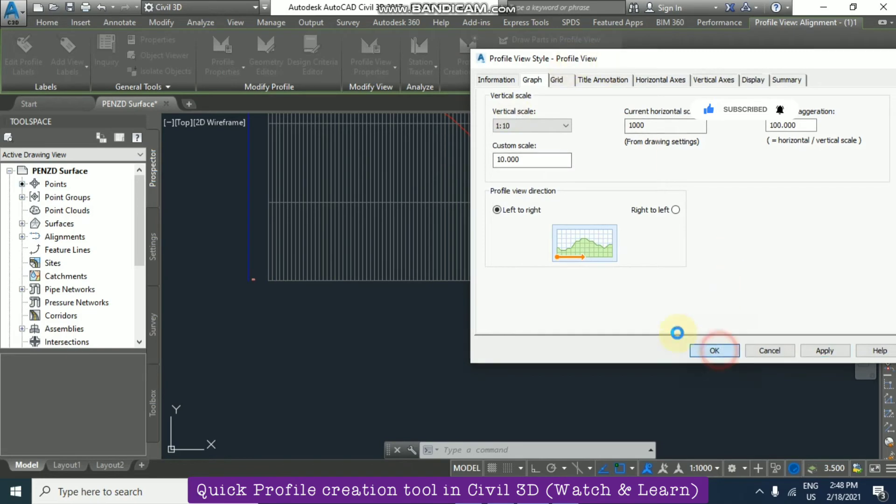
left_click(714, 350)
scroll(592, 168, "up", 2)
Step: Change the profile view style's vertical scale to 1:25, then apply and confirm
scroll(603, 222, "up", 2)
scroll(603, 222, "down", 2)
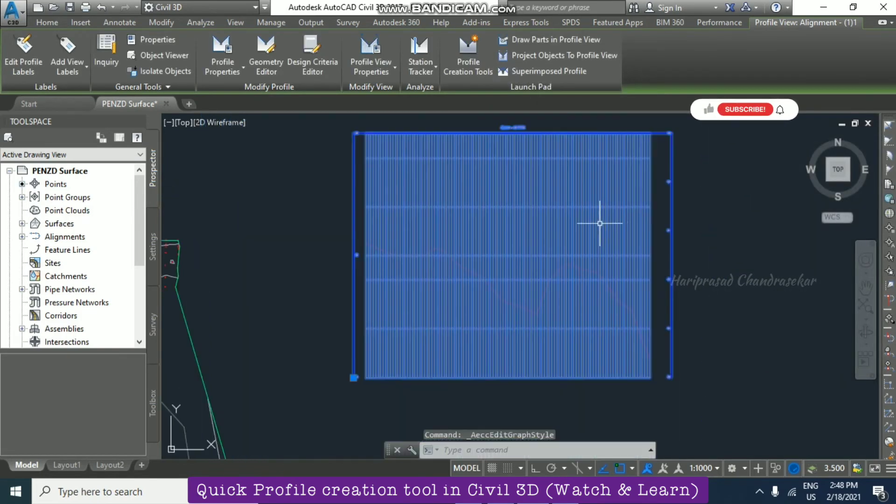
key("Escape")
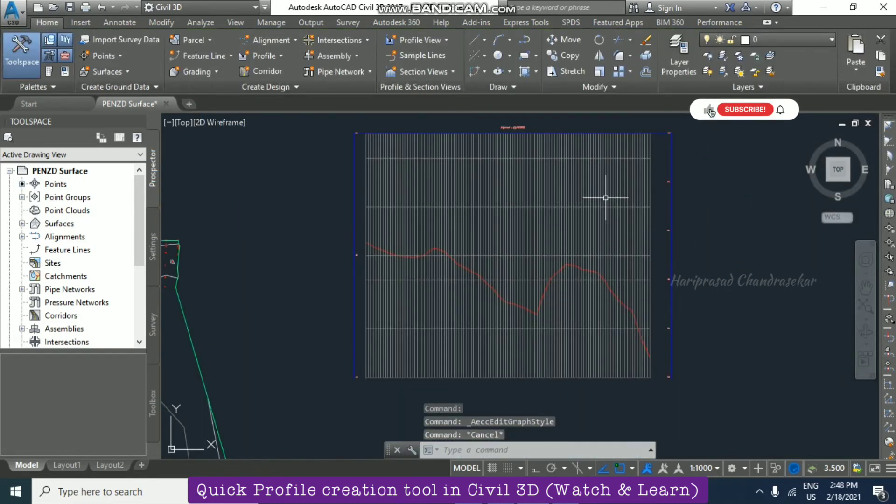
left_click(619, 137)
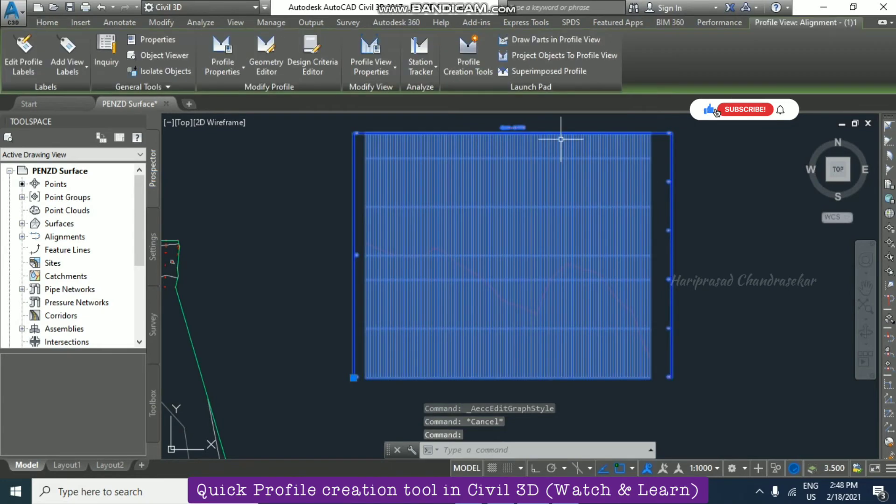
left_click(371, 66)
double_click(460, 138)
left_click(518, 125)
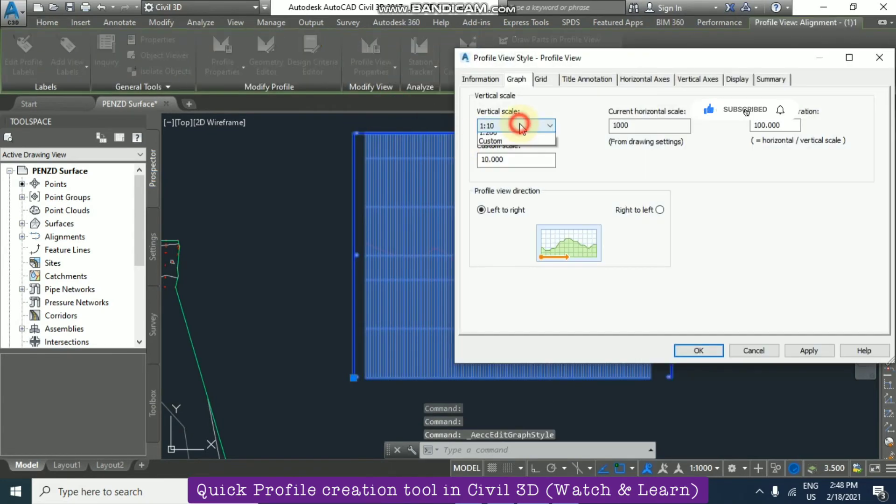
left_click(518, 125)
left_click(494, 163)
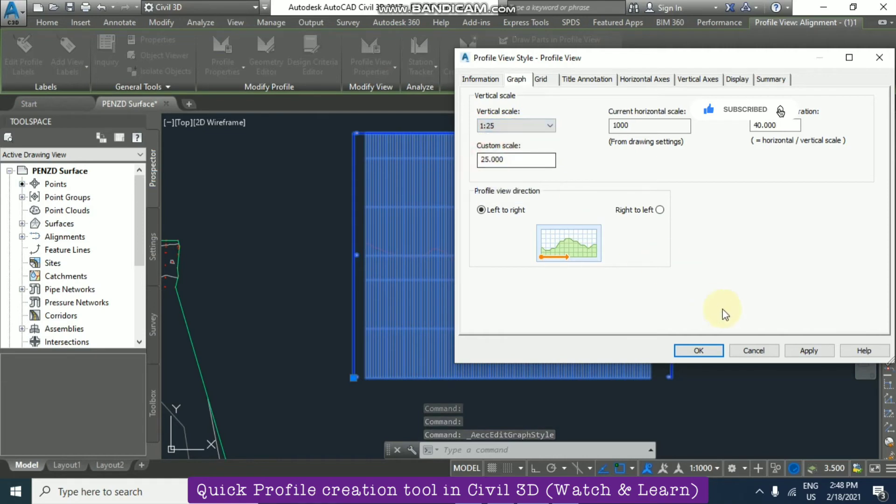
left_click(800, 350)
left_click(698, 350)
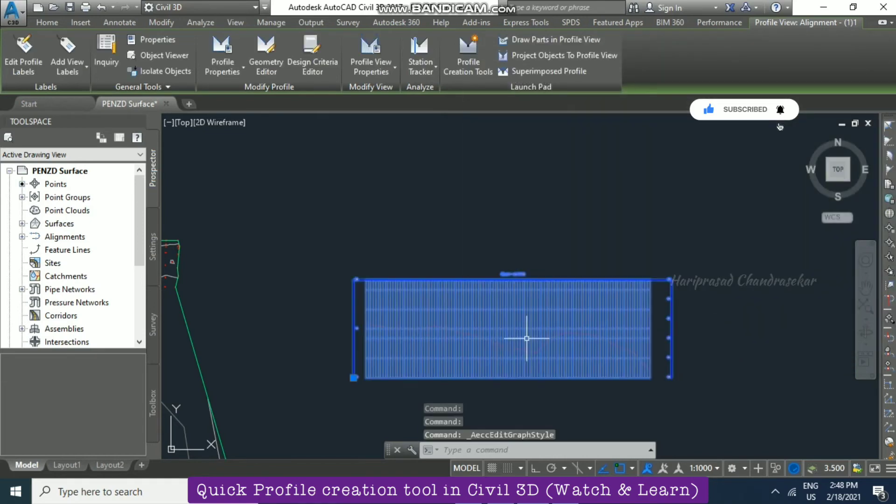
Step: Reselect the profile view and reopen its Edit Profile View Style settings
scroll(516, 260, "up", 2)
scroll(536, 232, "down", 2)
key("Escape")
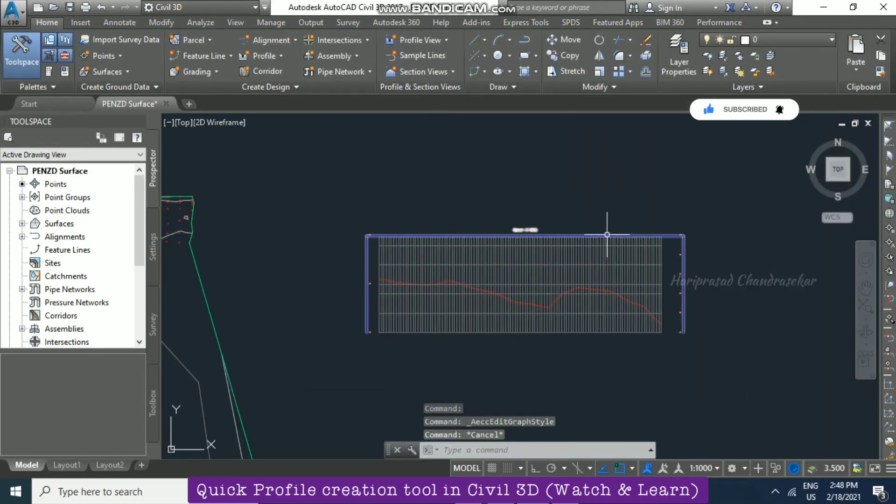
left_click(588, 235)
left_click(380, 68)
left_click(400, 122)
left_click_drag(547, 58, 449, 60)
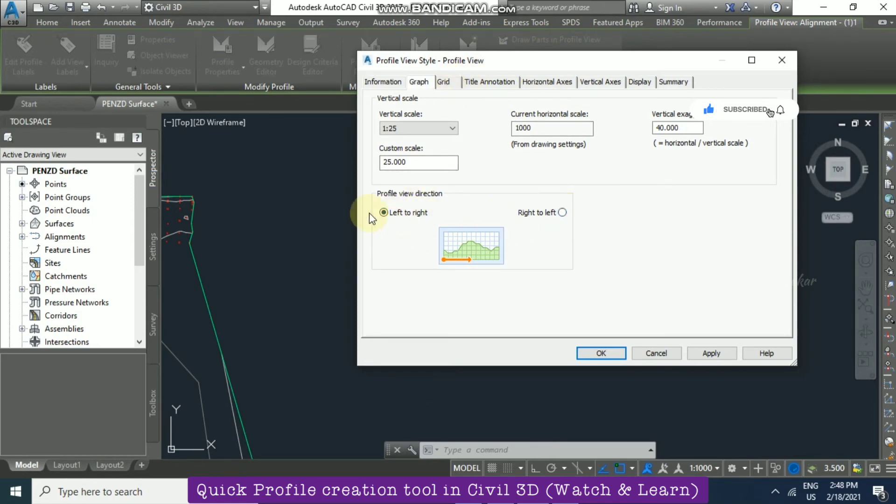
Step: Close the style settings without changes and clear the selection
left_click(601, 352)
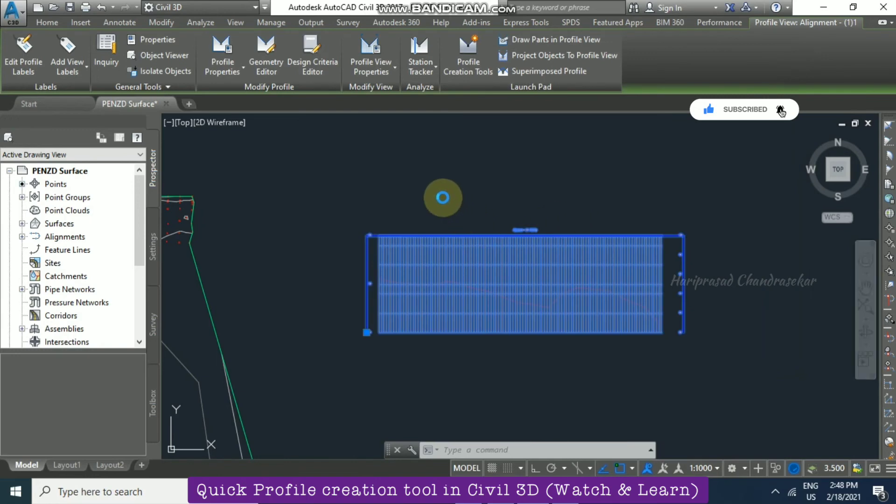
scroll(443, 197, "down", 2)
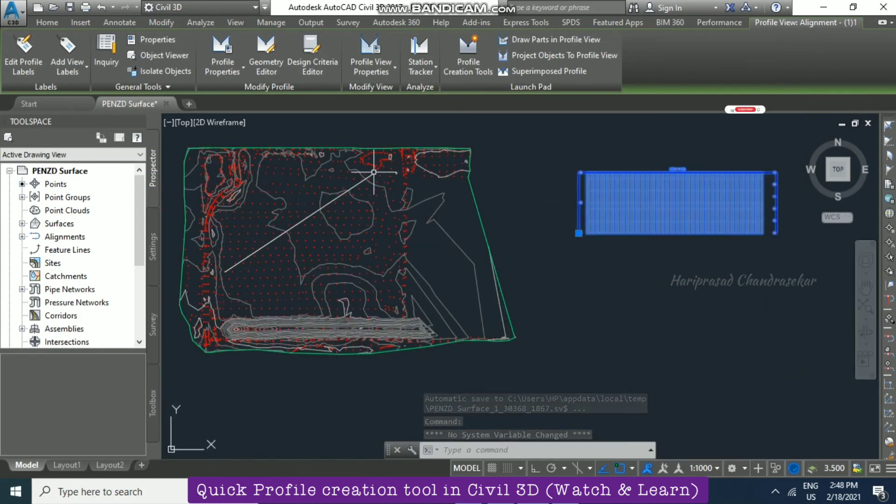
left_click(644, 196)
scroll(708, 188, "up", 2)
scroll(676, 189, "up", 2)
scroll(637, 190, "down", 2)
key("Escape")
Step: Set the profile view style's direction to Right to left, then apply and confirm
left_click(578, 212)
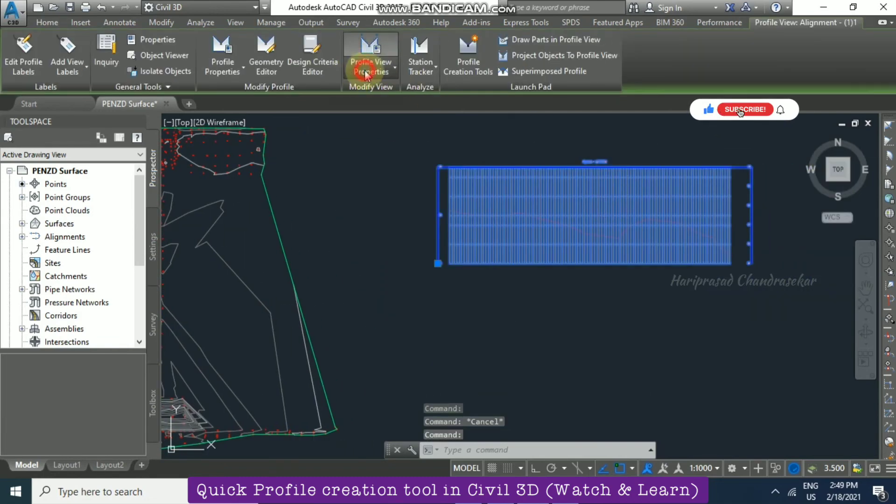
left_click(371, 70)
left_click(408, 120)
left_click(561, 213)
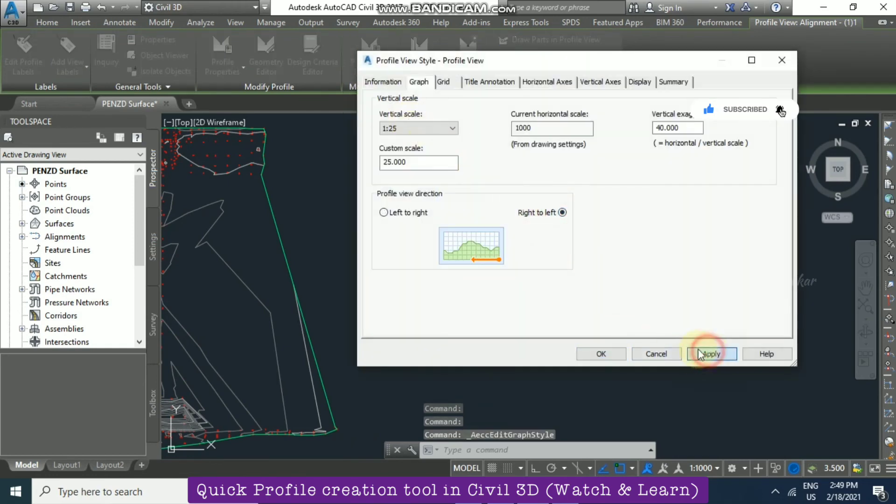
left_click(711, 353)
left_click_drag(532, 61, 743, 73)
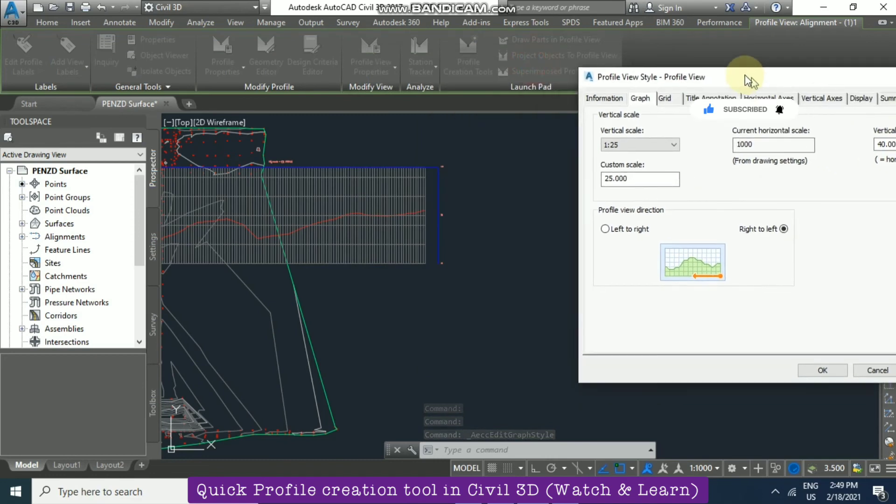
left_click(802, 361)
scroll(420, 201, "down", 2)
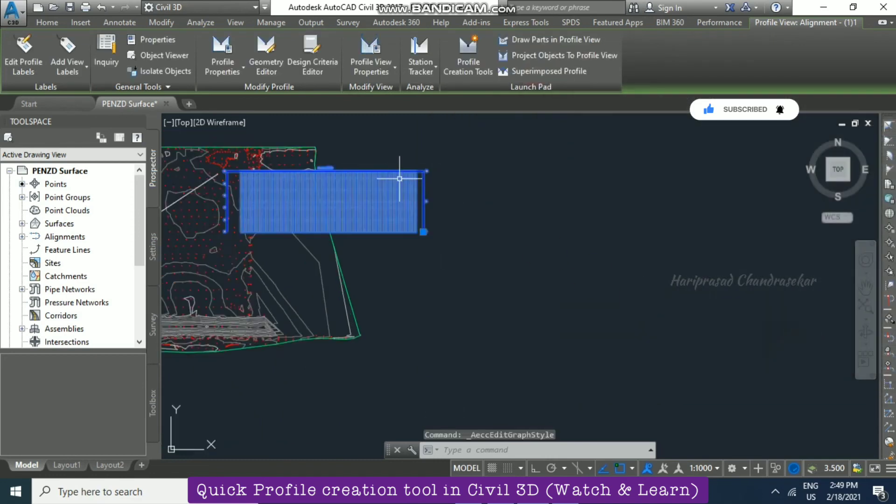
scroll(415, 196, "up", 2)
scroll(413, 194, "up", 1)
Step: Switch the profile view style back to Left to right and recentre the profile grid
key("Escape")
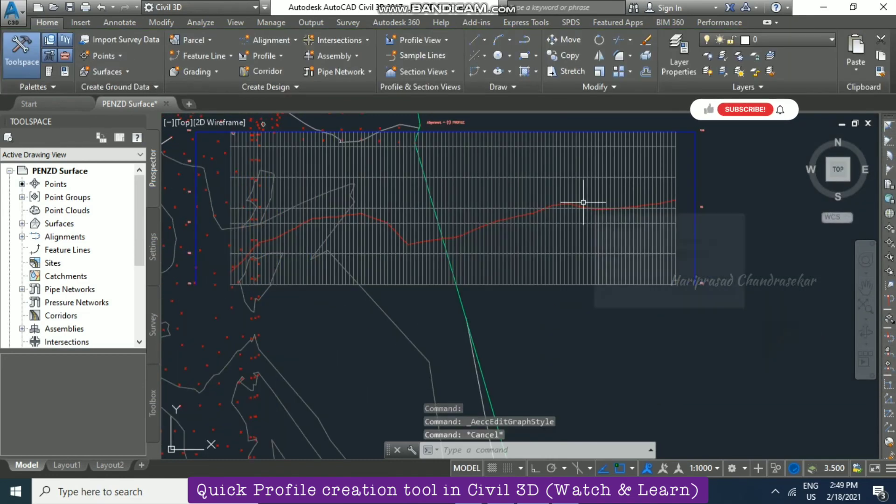
left_click(678, 194)
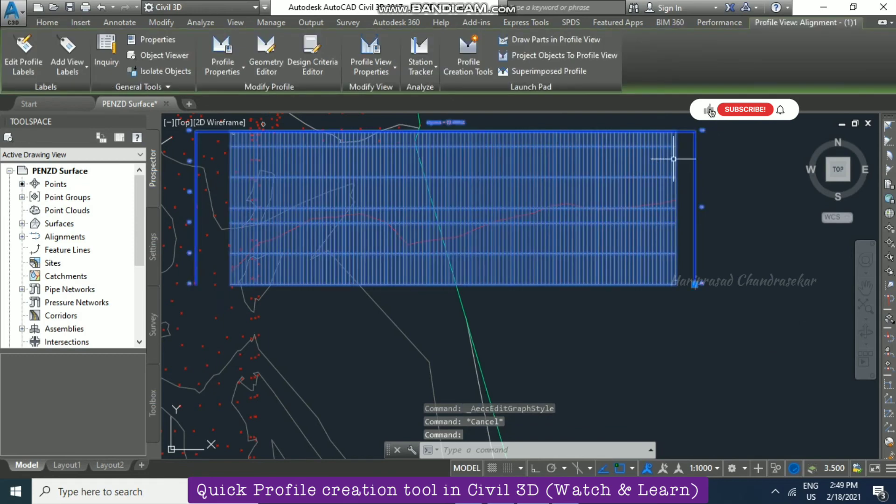
left_click(394, 68)
left_click(378, 120)
left_click(481, 225)
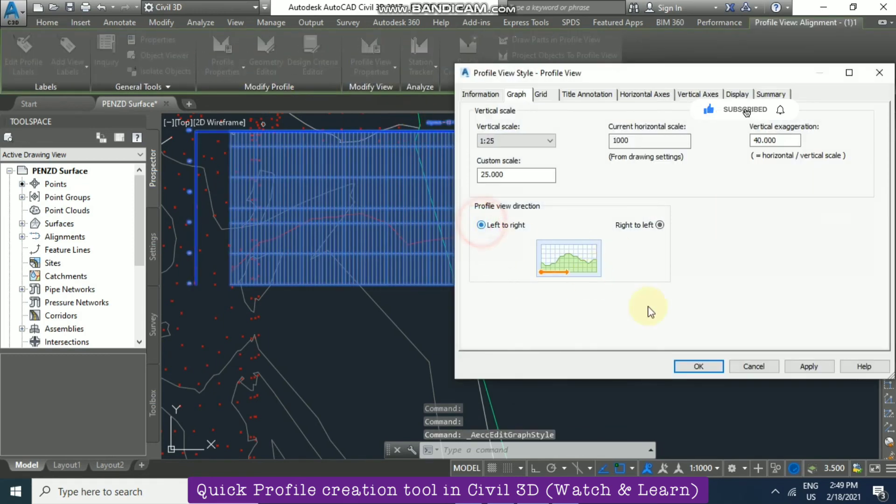
left_click(705, 365)
mouse_move(194, 276)
middle_mouse_down()
mouse_move(695, 275)
mouse_move(437, 216)
middle_mouse_up()
middle_click_drag(728, 210, 547, 220)
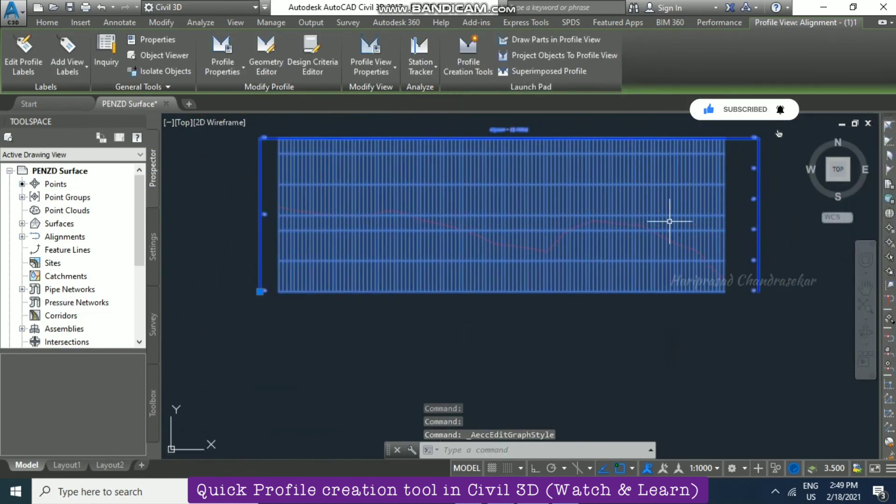